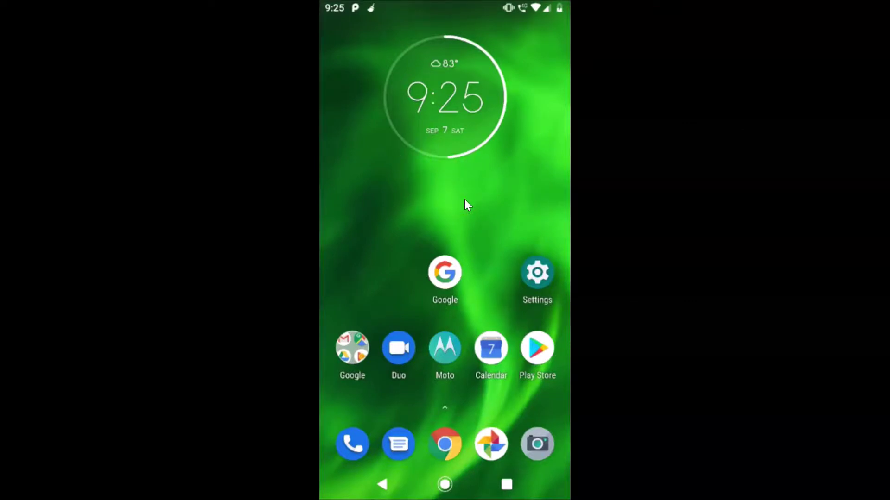
# Swipe to the next launcher page and launch Snapchat to its camera view
pyautogui.scroll(-1, 464, 199)
pyautogui.click(476, 258)
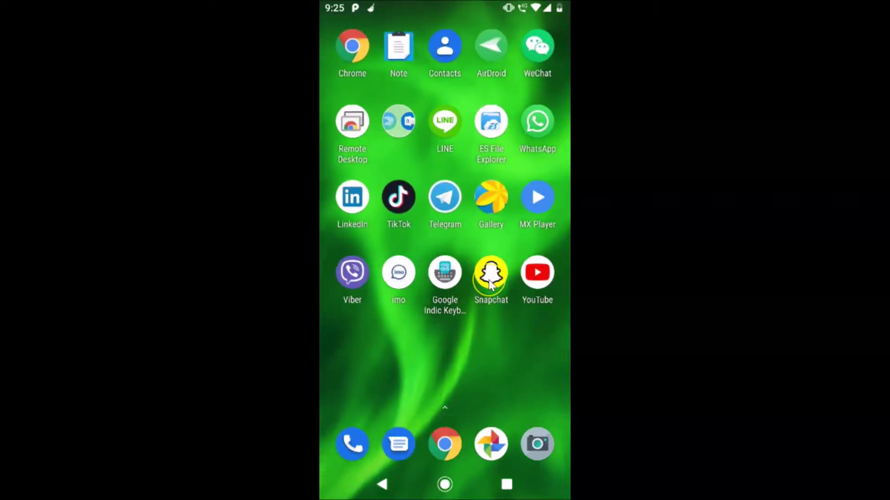
pyautogui.click(459, 238)
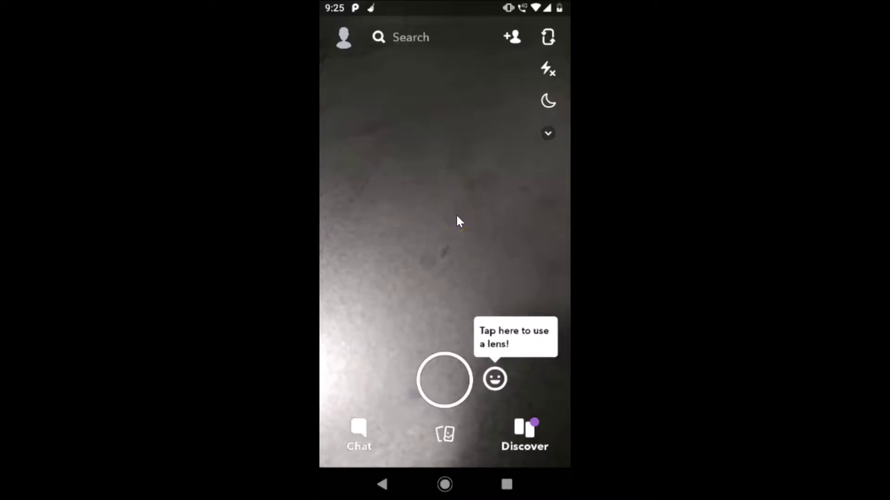
# Go from the profile page into Settings, scroll down and enter the Help Center
pyautogui.click(343, 39)
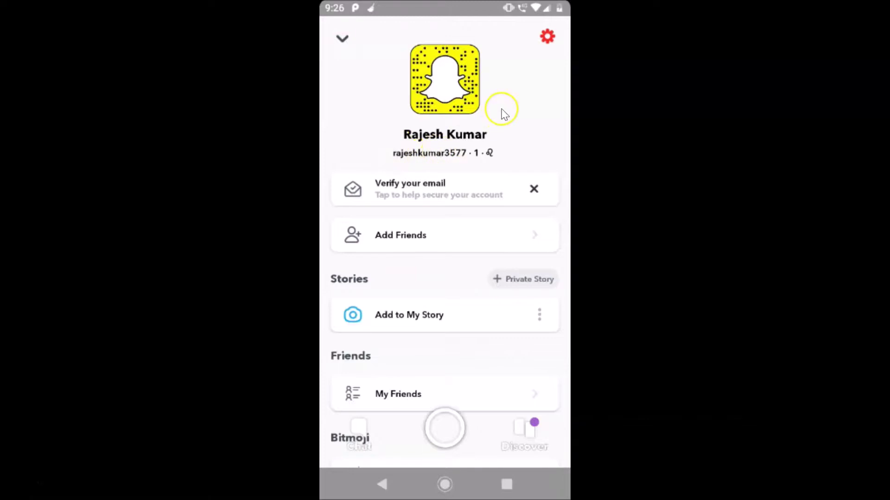
pyautogui.click(547, 37)
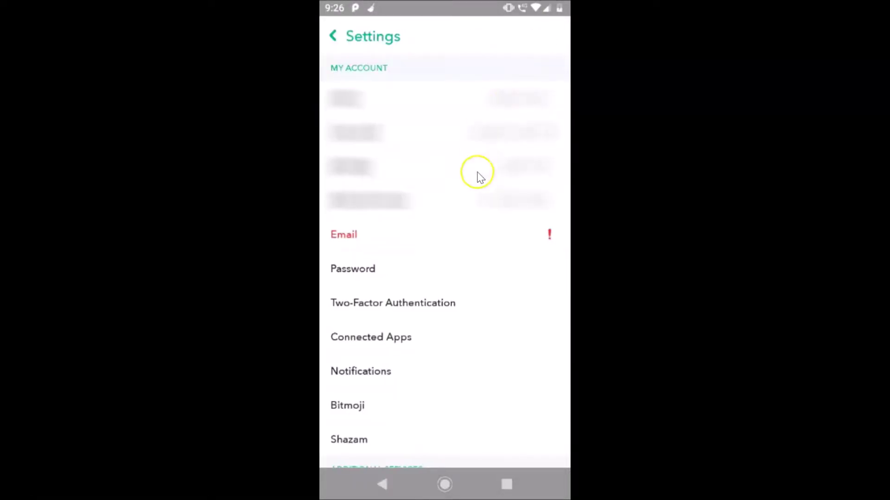
pyautogui.scroll(-10, 485, 197)
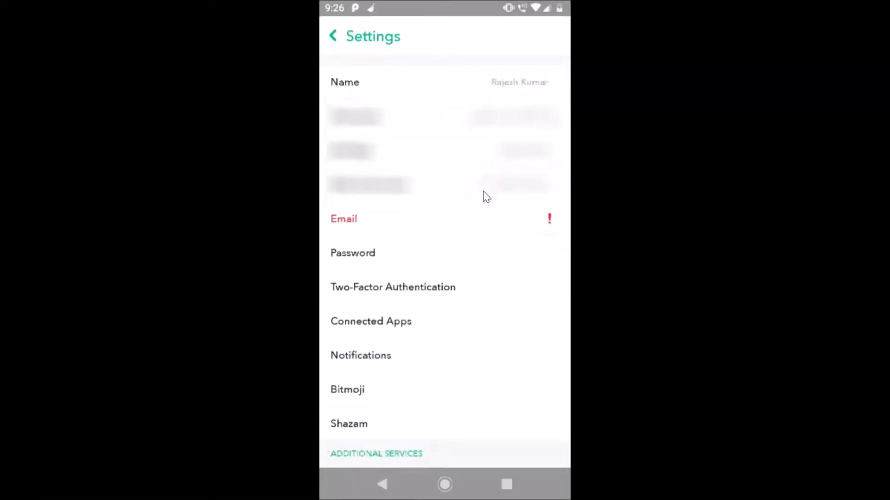
pyautogui.scroll(-5, 486, 197)
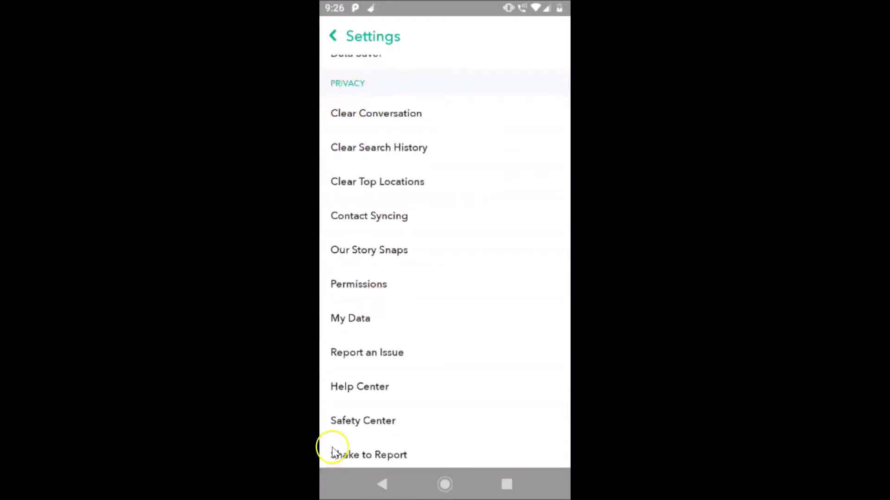
pyautogui.click(363, 392)
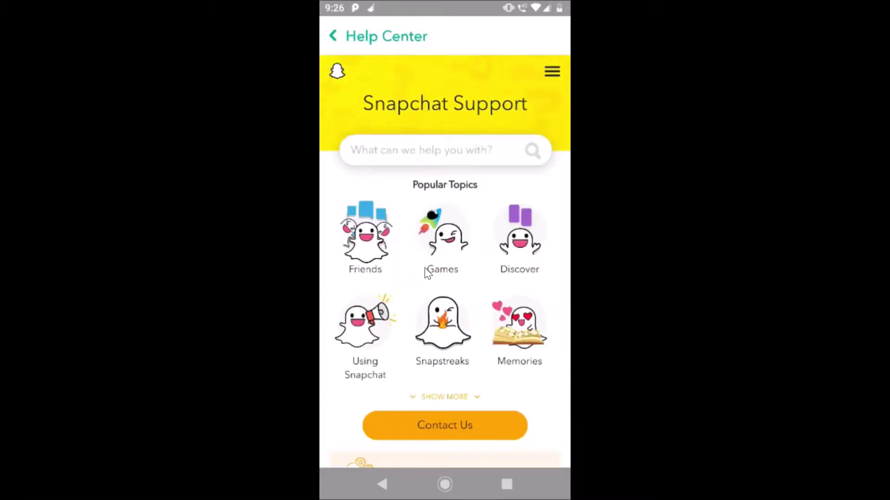
# Navigate My Account & Security > Account Information > Delete My Account and follow the accounts portal link
pyautogui.click(551, 72)
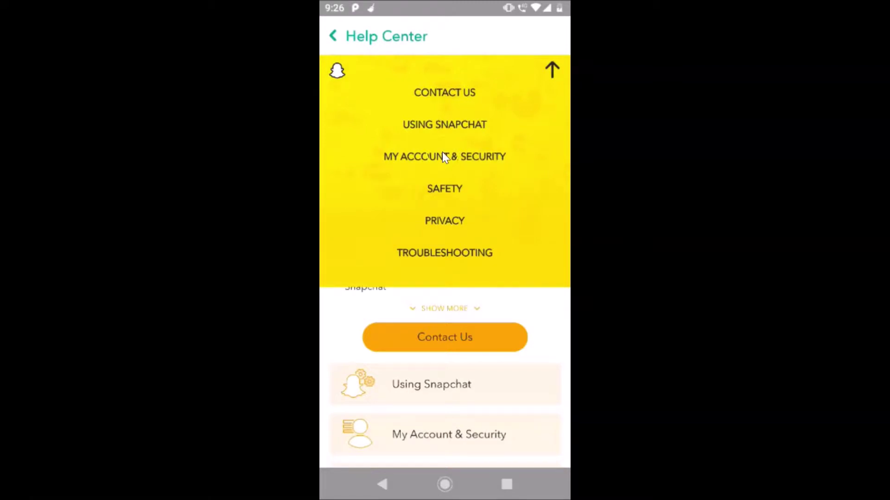
pyautogui.click(457, 158)
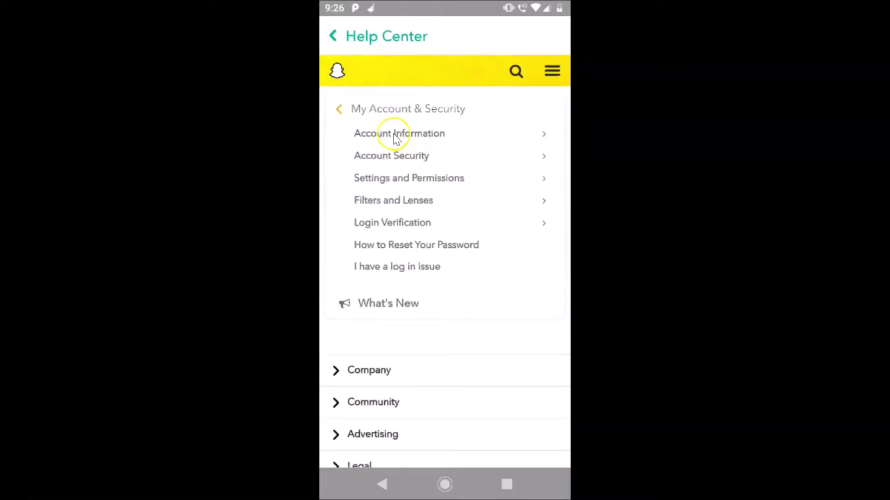
pyautogui.click(423, 136)
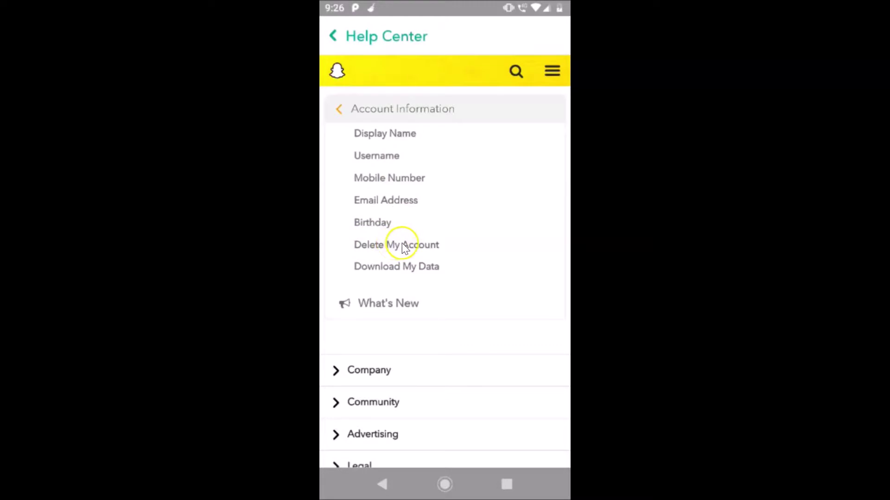
pyautogui.click(401, 246)
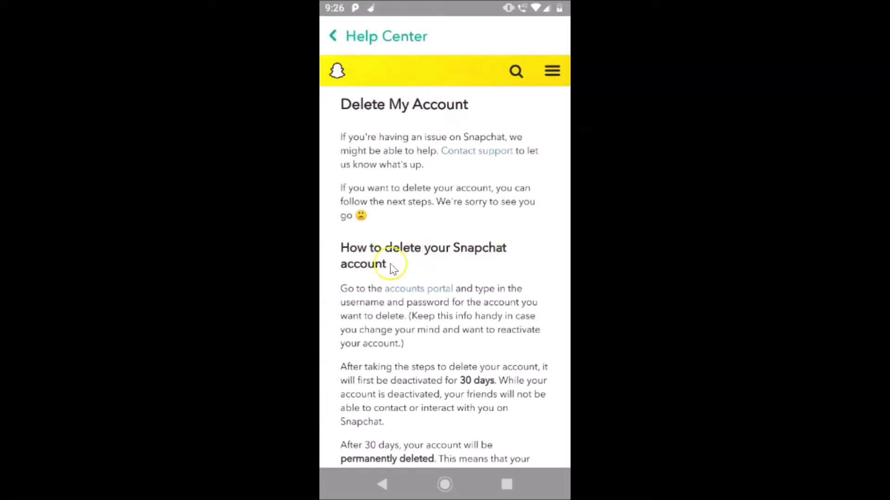
pyautogui.click(420, 290)
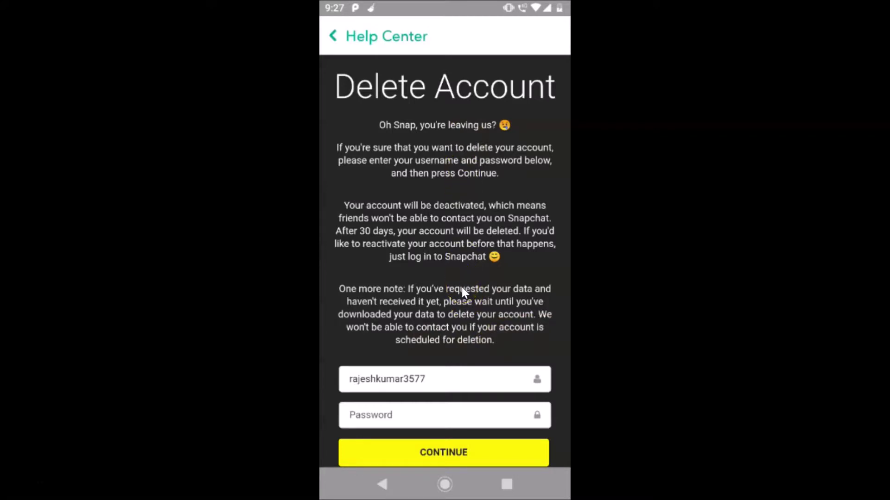
# Bring up the Delete Account form, focus the Password field, then hide the keyboard
pyautogui.scroll(-5, 462, 290)
pyautogui.click(388, 234)
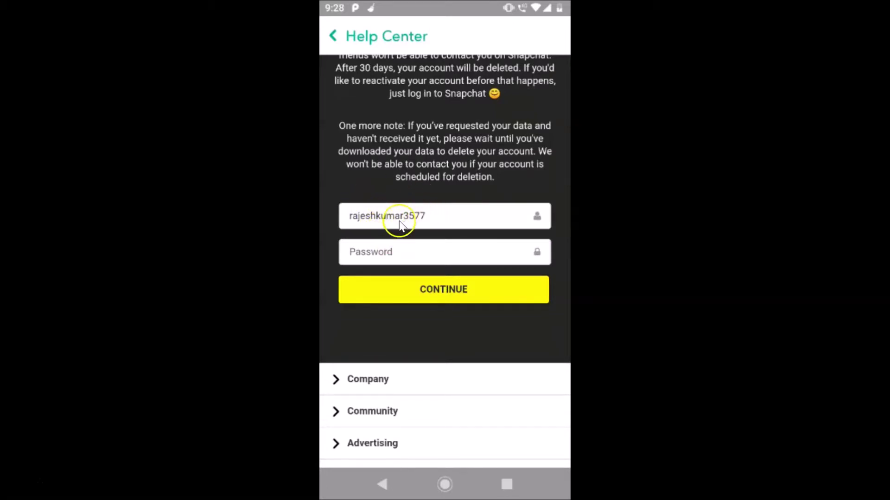
pyautogui.click(405, 256)
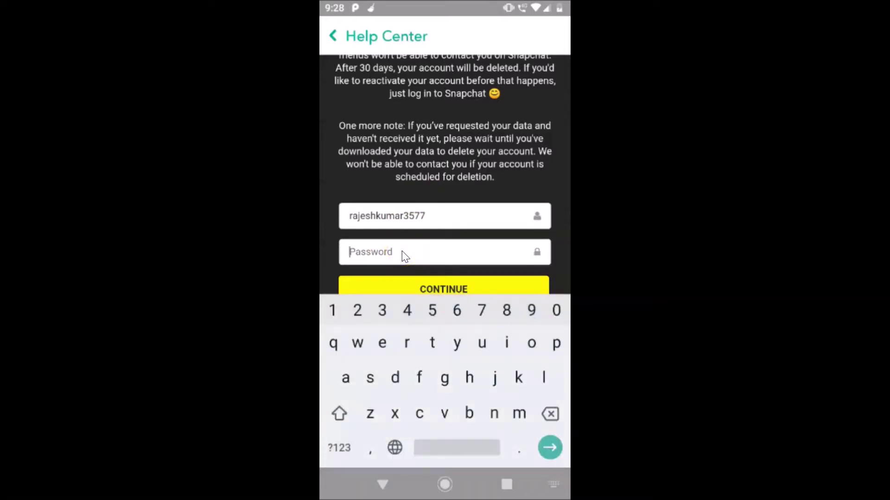
pyautogui.click(439, 166)
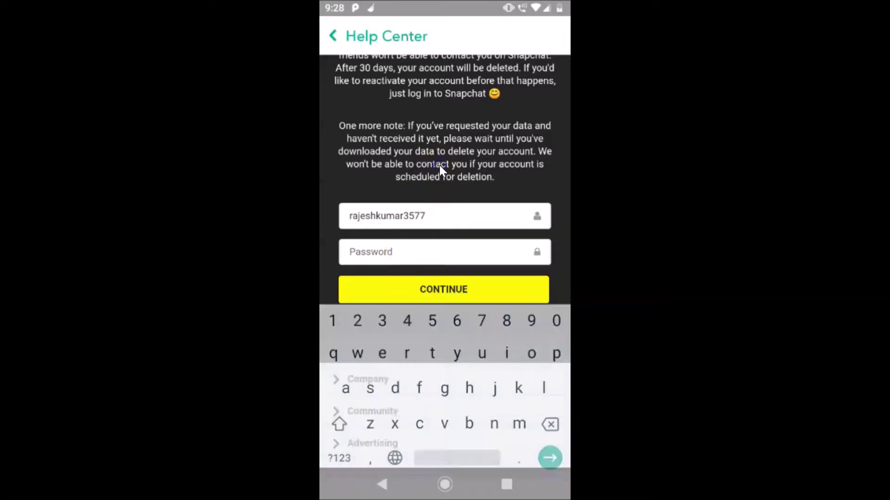
# Scroll over the Delete Account form and return to the Android home screen
pyautogui.scroll(5, 437, 151)
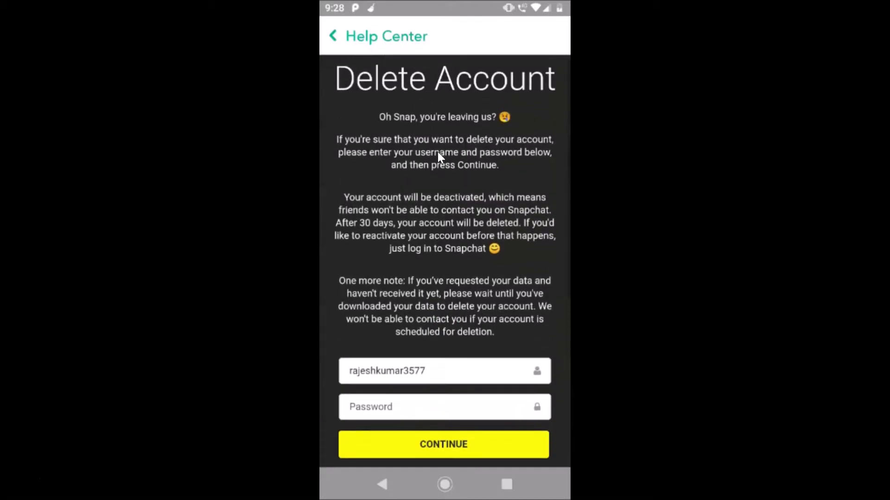
pyautogui.scroll(-4, 437, 151)
pyautogui.scroll(-2, 437, 151)
pyautogui.scroll(5, 438, 151)
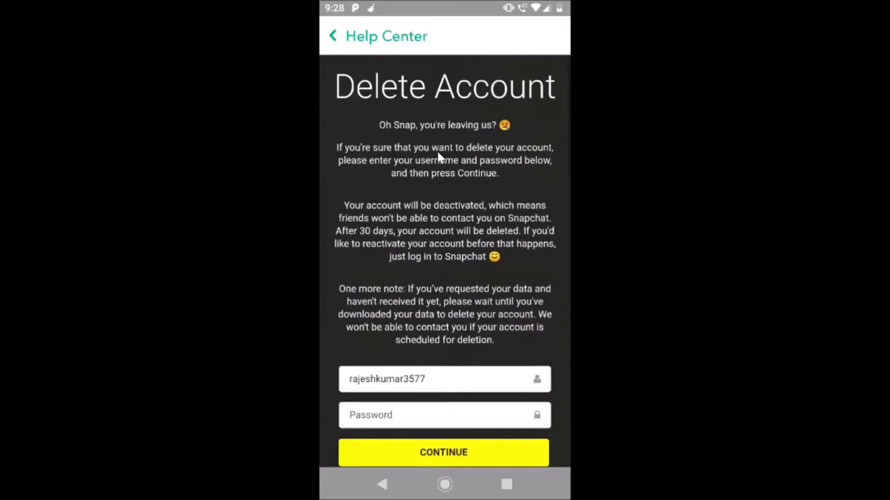
pyautogui.scroll(-3, 438, 152)
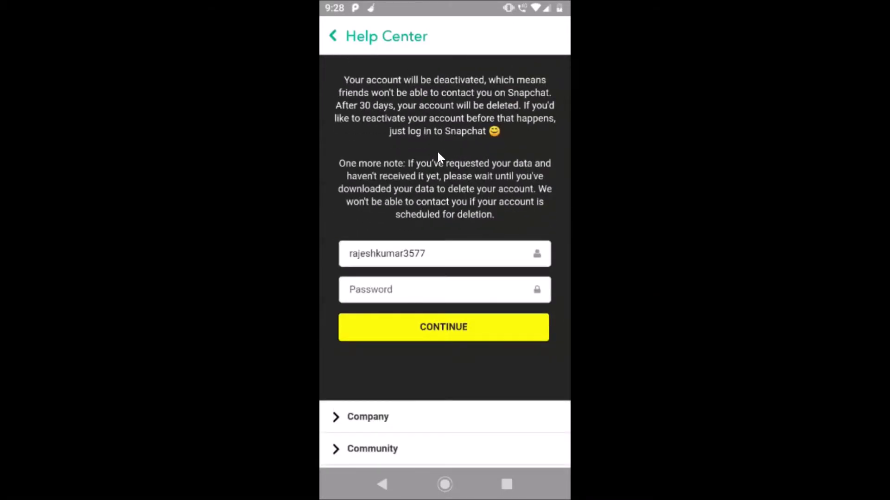
pyautogui.click(444, 485)
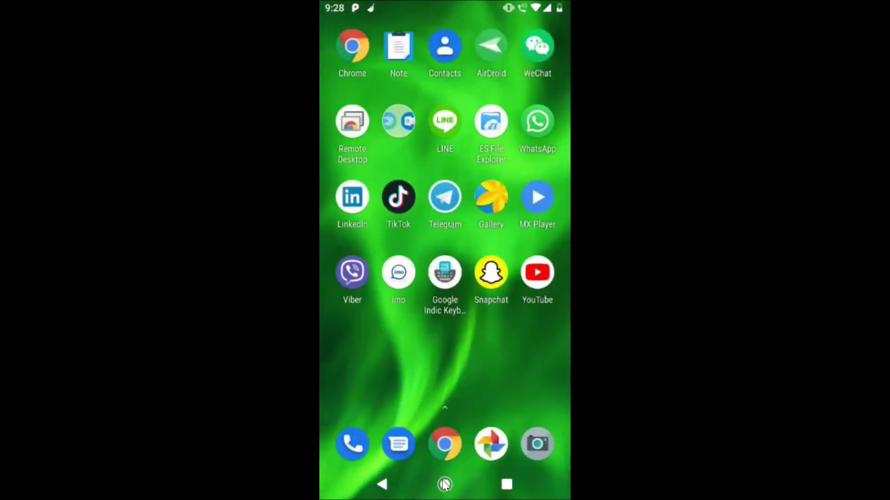
# In Chrome, go to accounts.snapchat.com/accounts/delete_account via the Log In • Snapchat suggestion
pyautogui.click(442, 442)
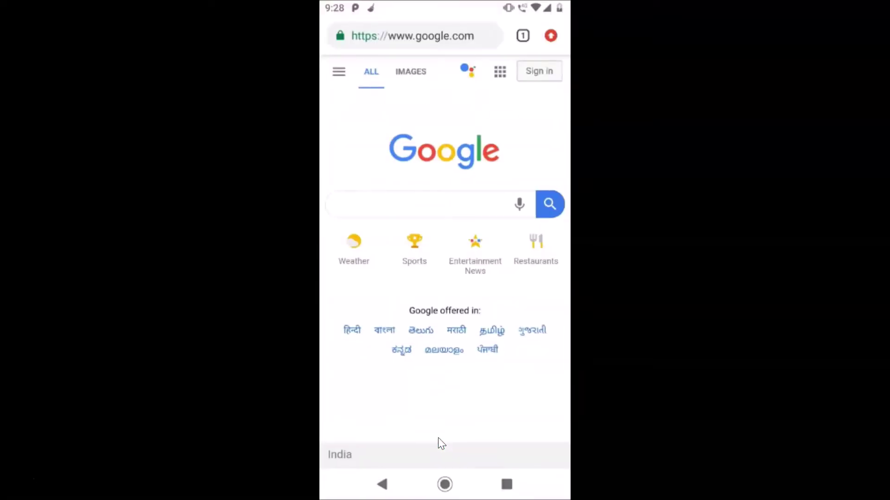
pyautogui.click(438, 36)
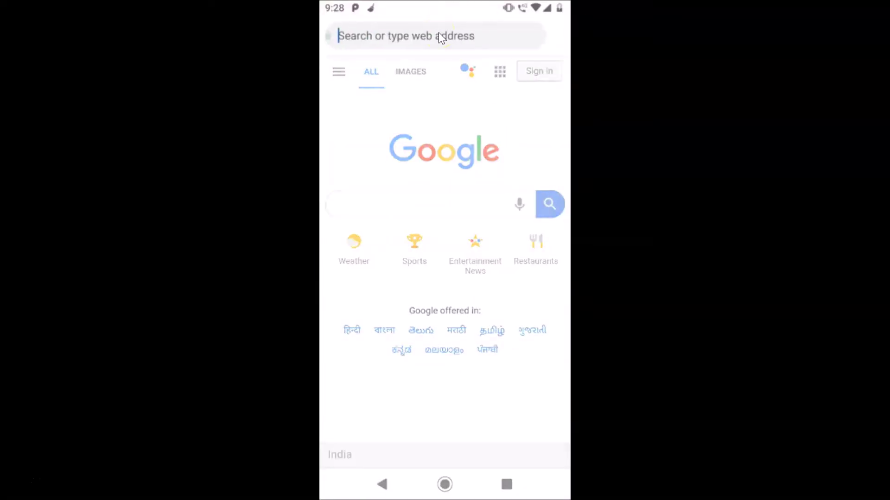
pyautogui.write('account')
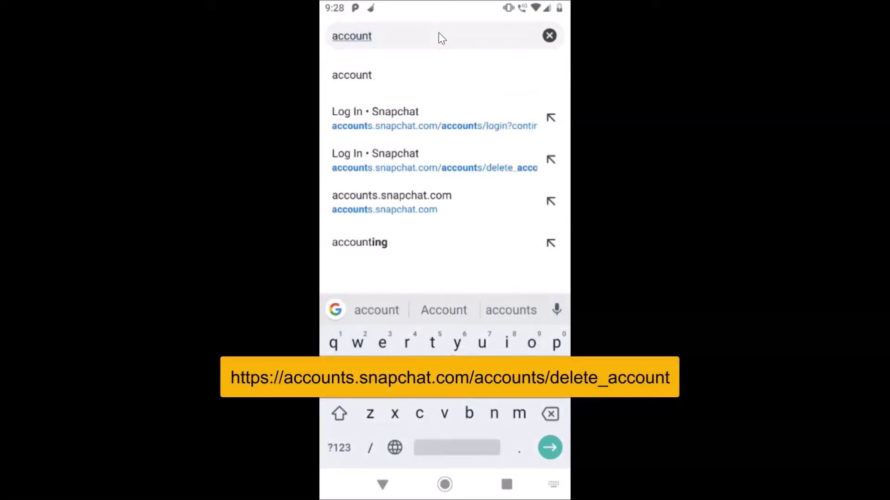
pyautogui.write('s.s')
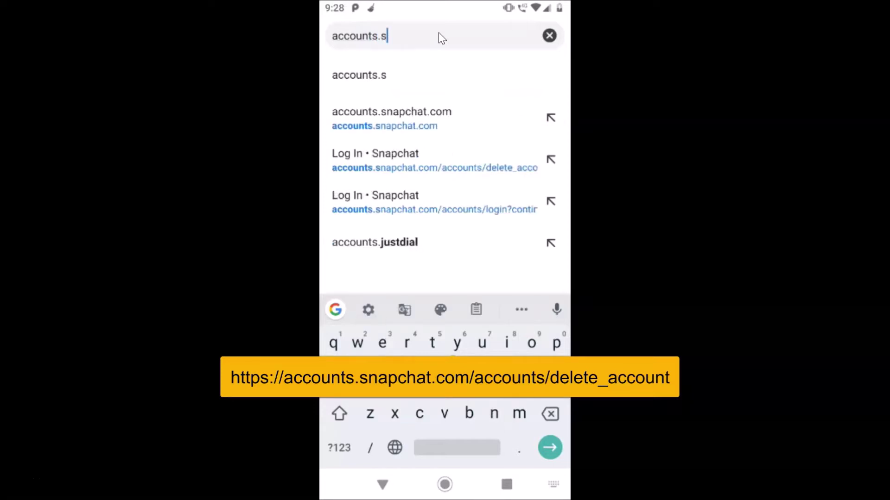
pyautogui.write('napc')
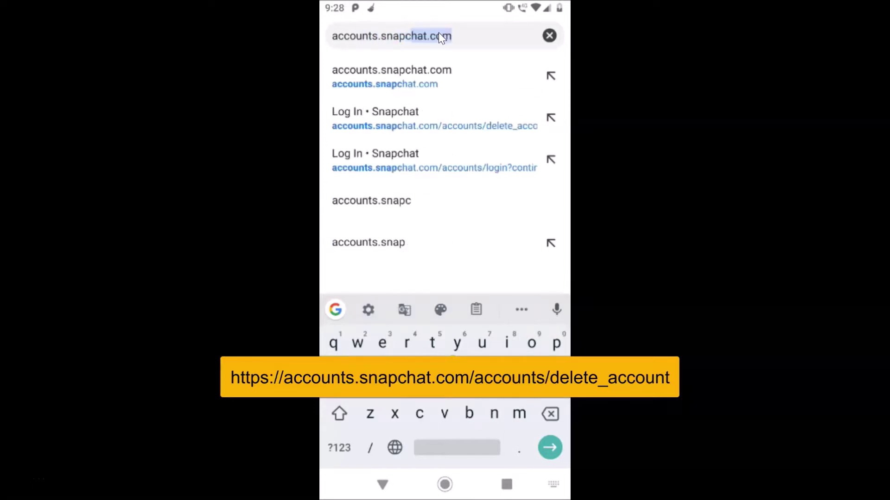
pyautogui.write('hat.c')
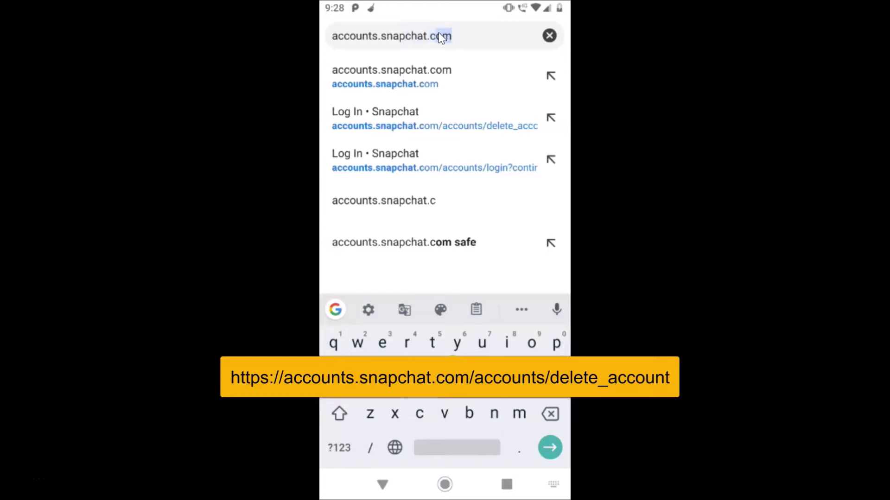
pyautogui.write('om')
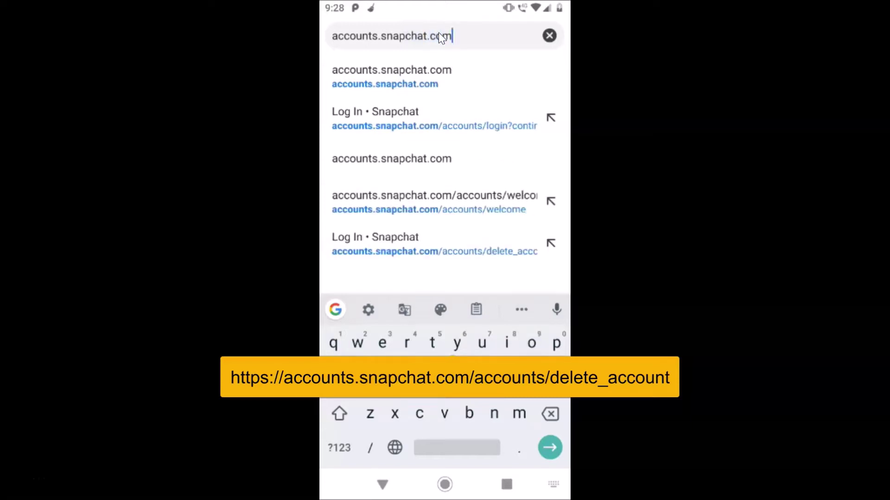
pyautogui.write('/')
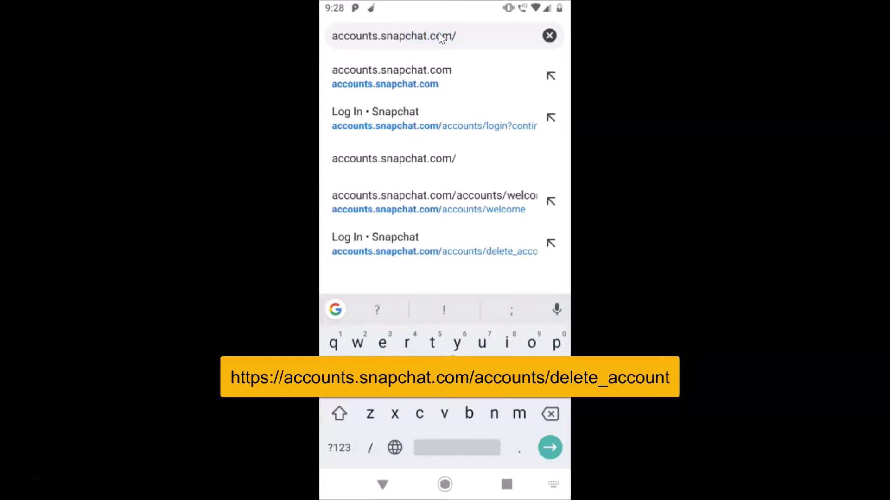
pyautogui.write('accounts')
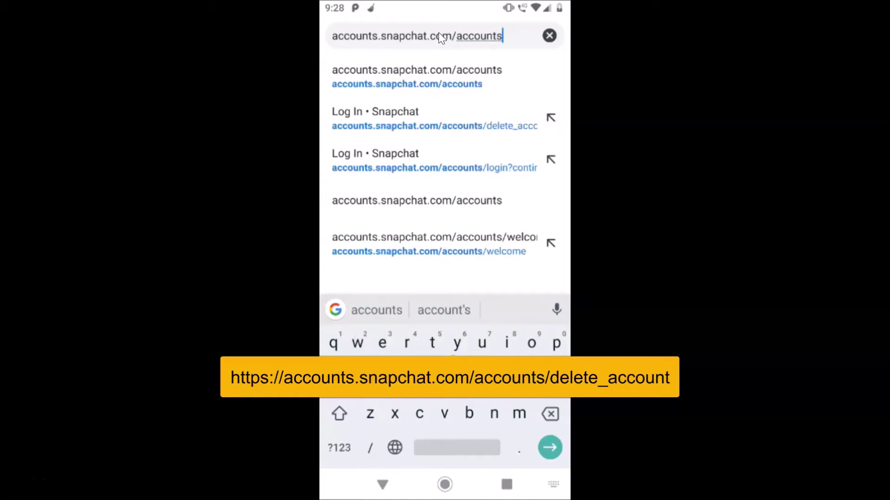
pyautogui.write('/')
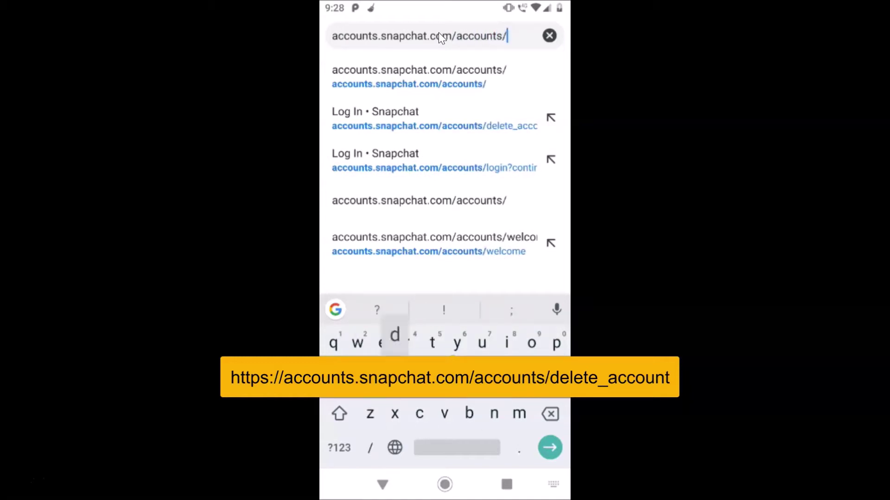
pyautogui.write('delet')
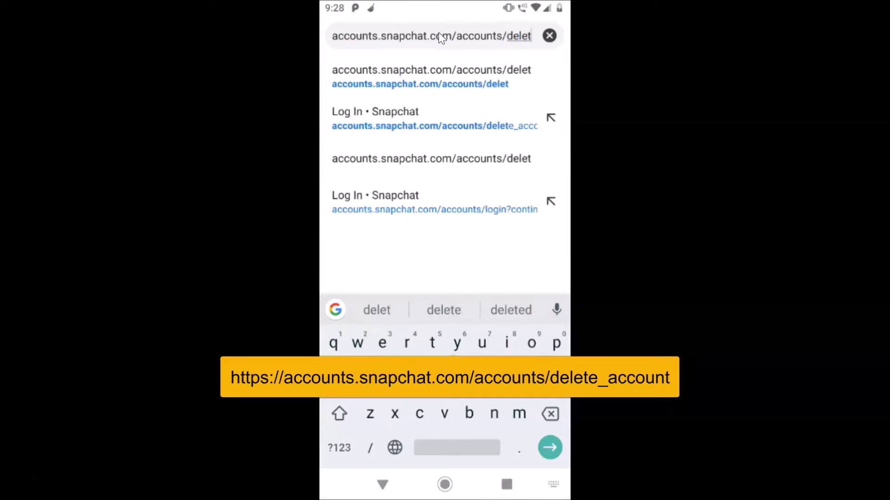
pyautogui.write('e_')
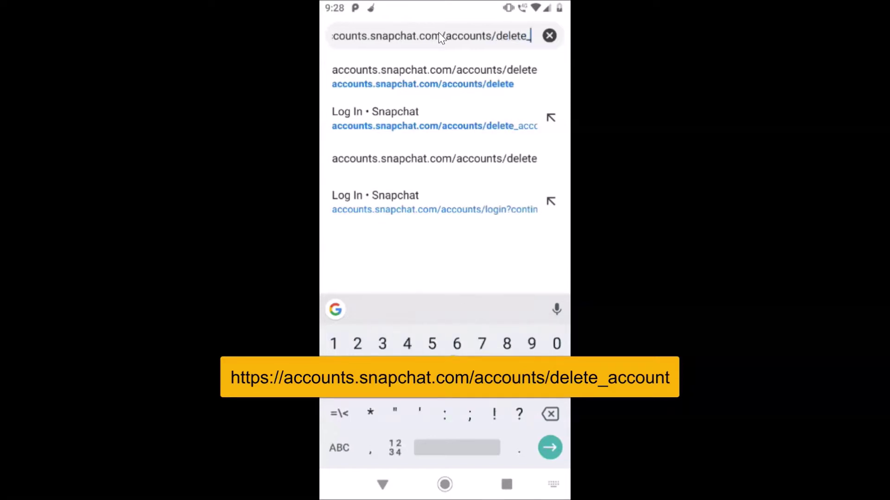
pyautogui.write('accoun')
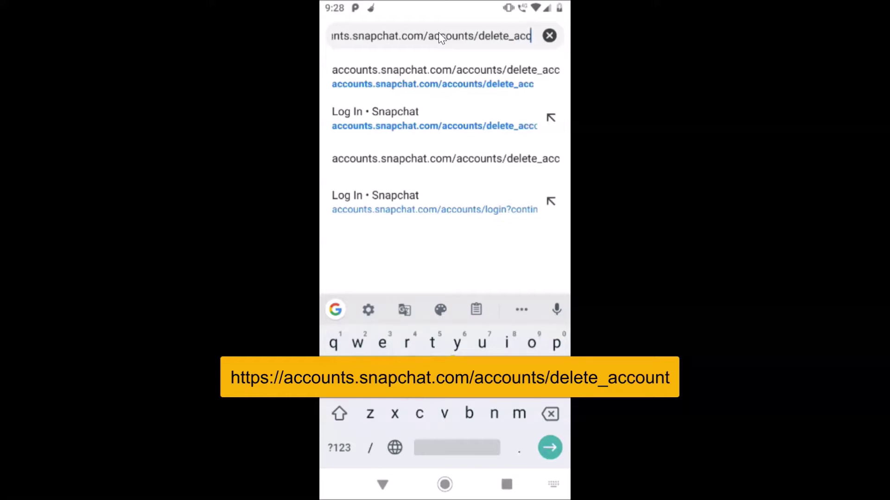
pyautogui.write('t')
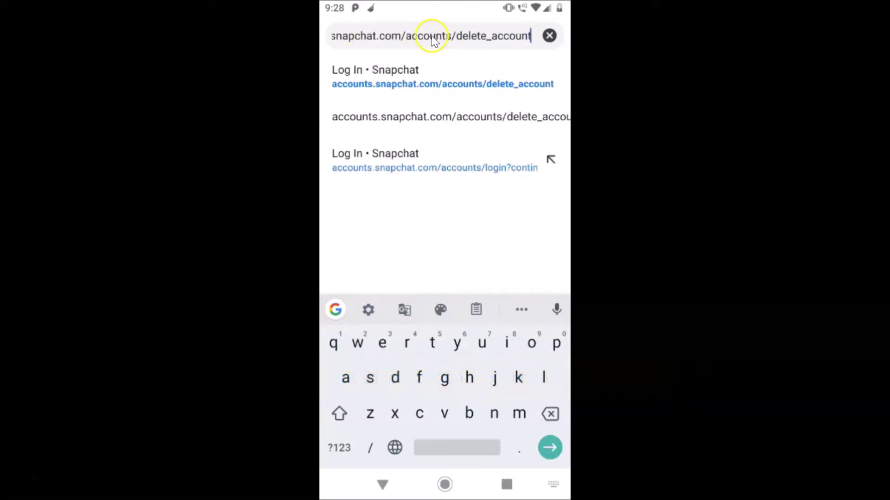
pyautogui.click(408, 76)
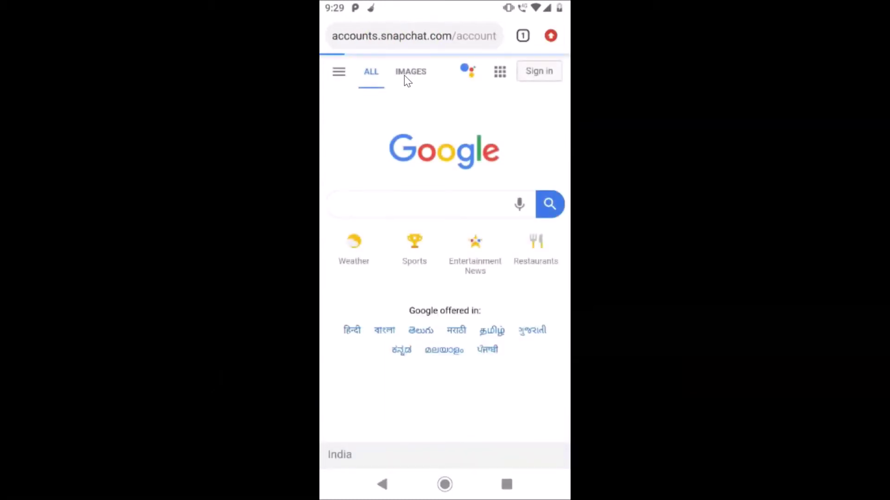
# Enter the account username in the Username or Email field, fixing a mistyped capital
pyautogui.click(448, 194)
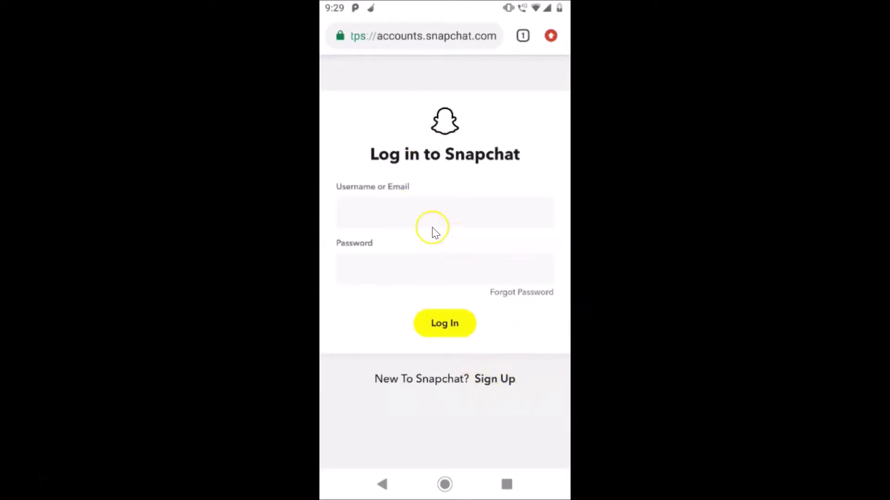
pyautogui.click(398, 213)
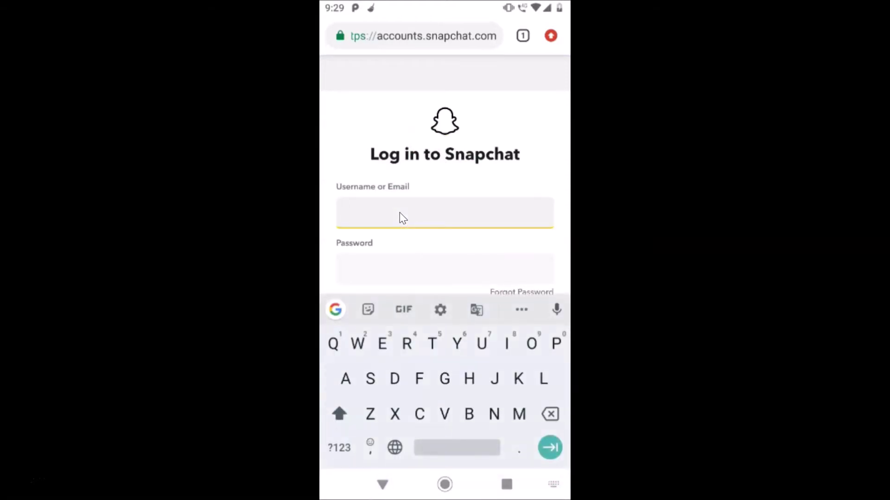
pyautogui.write('R')
pyautogui.press('BackSpace')
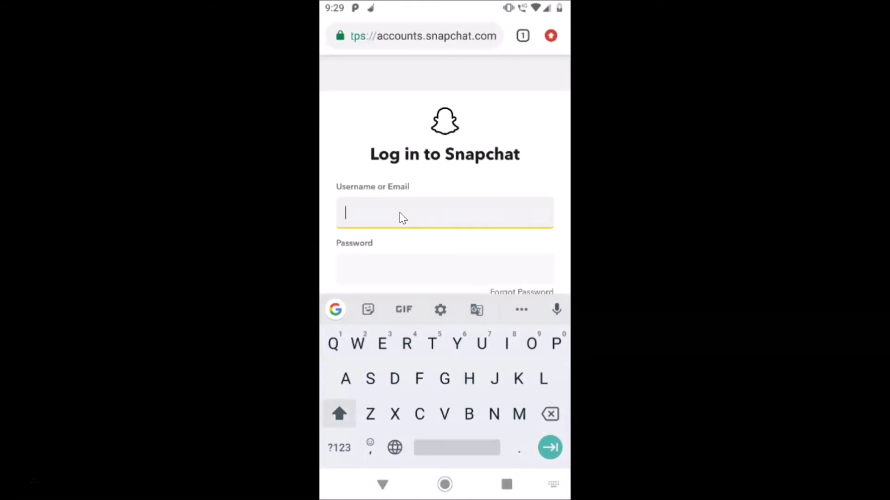
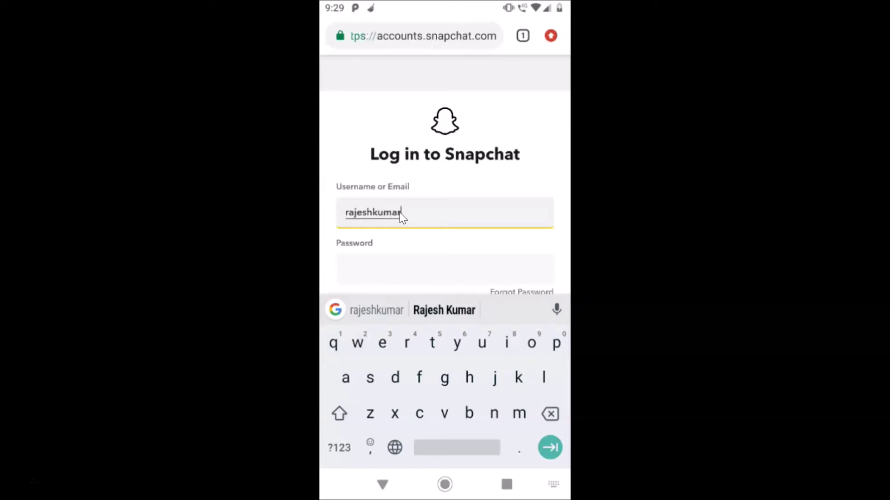
# Enter the account password, hide the keyboard and submit the login
pyautogui.click(387, 267)
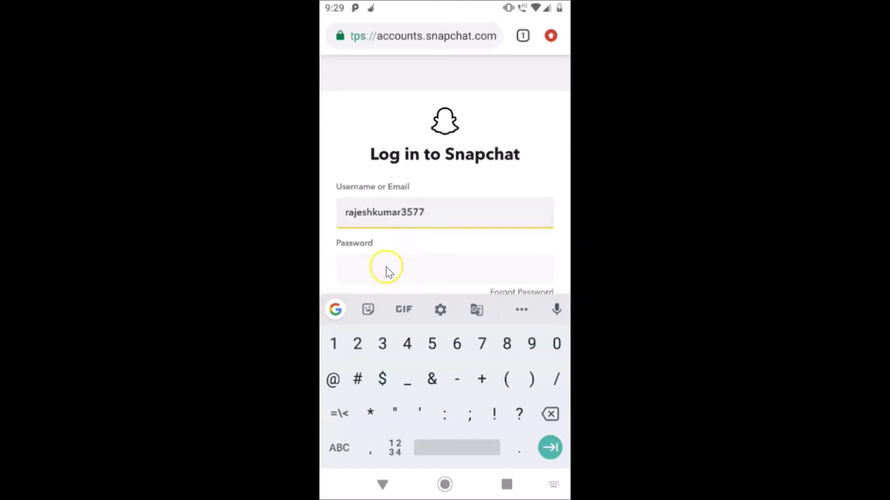
pyautogui.click(406, 263)
pyautogui.write('a')
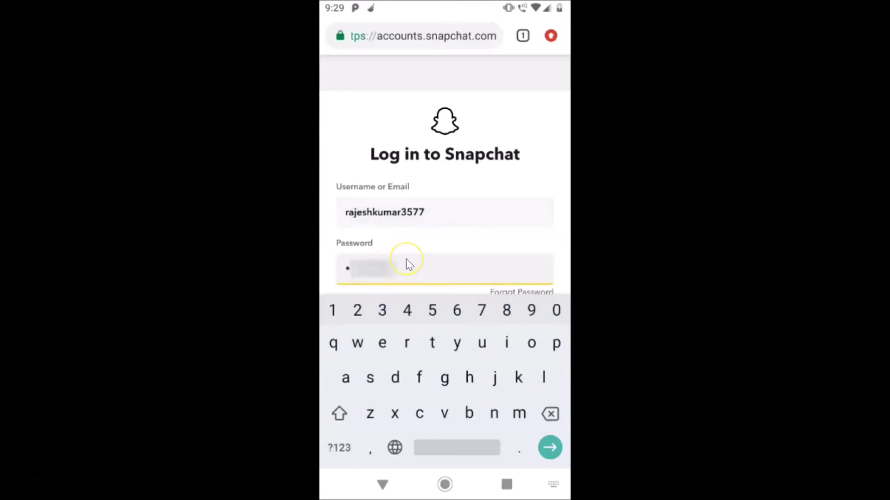
pyautogui.press('Escape')
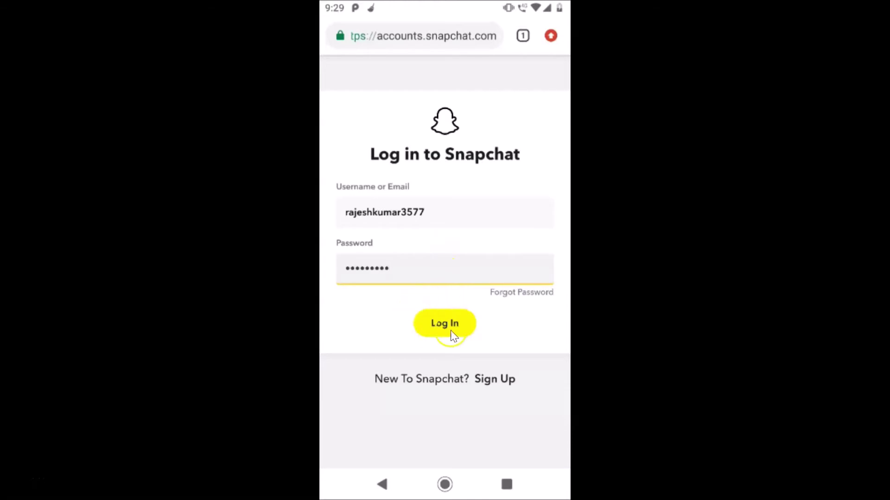
pyautogui.click(449, 324)
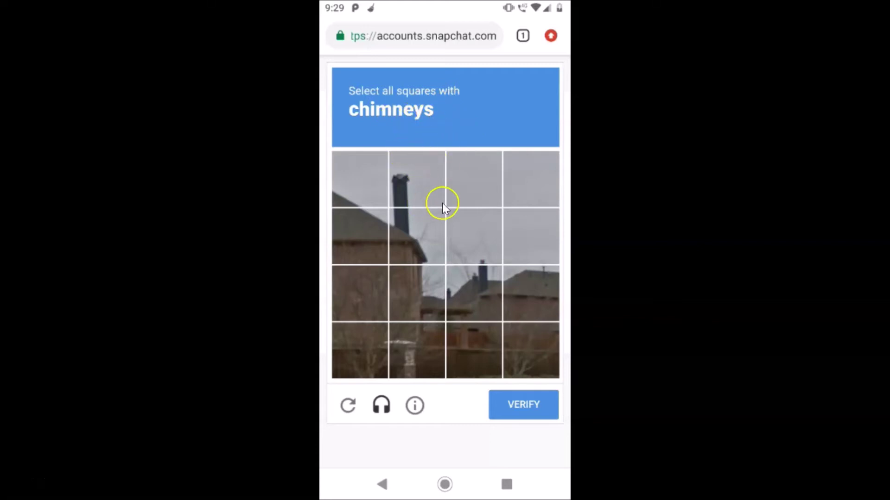
# Select the three chimney squares in the reCAPTCHA and verify
pyautogui.click(418, 192)
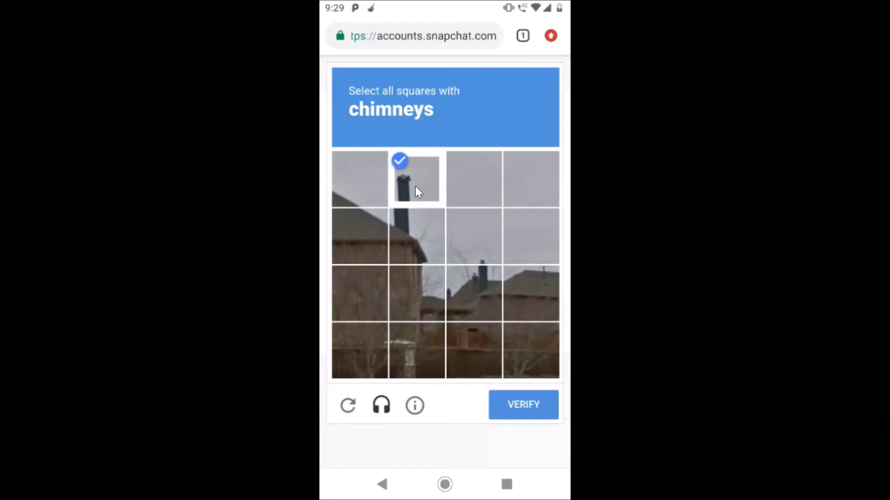
pyautogui.click(474, 294)
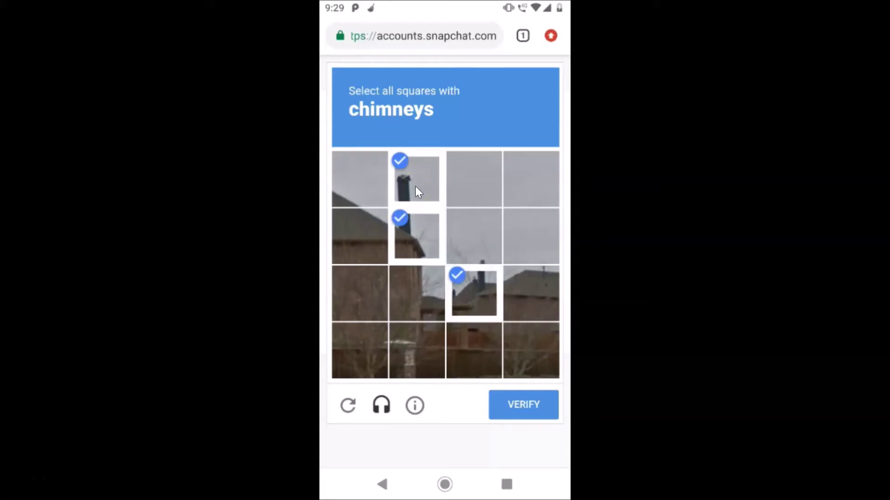
pyautogui.click(474, 236)
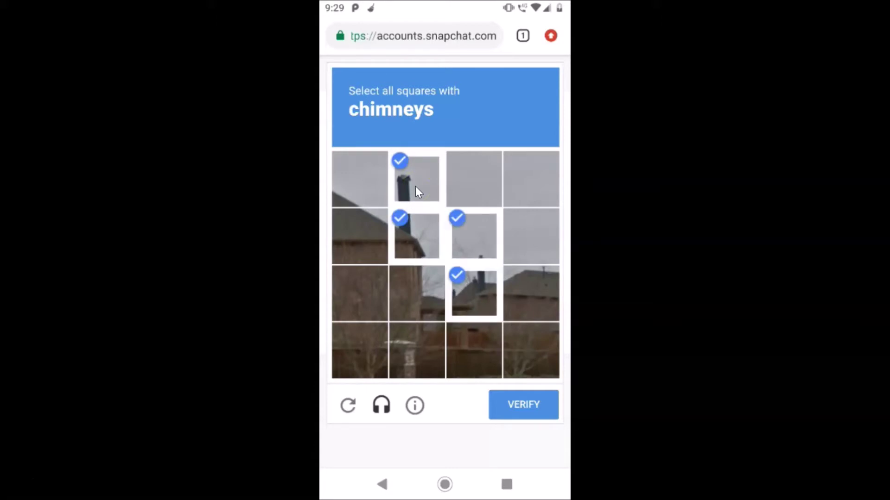
pyautogui.click(514, 415)
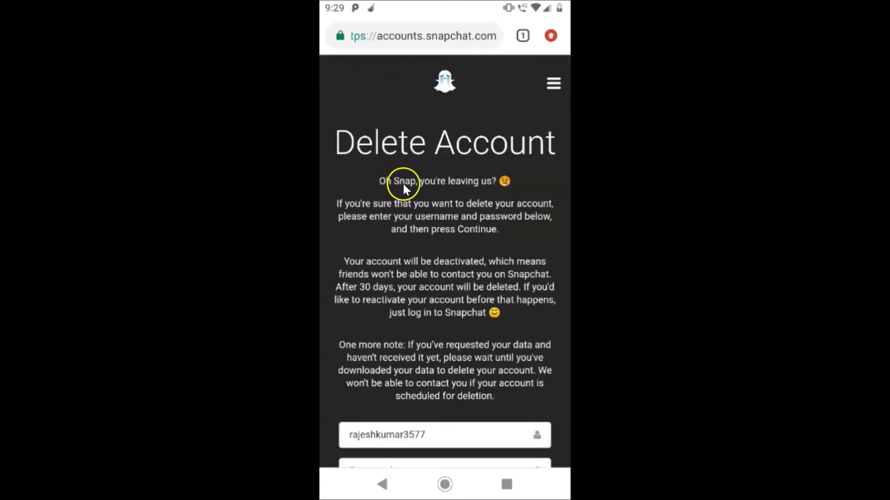
# Paste the account password into the Delete Account form and continue to deactivate
pyautogui.scroll(-5, 428, 179)
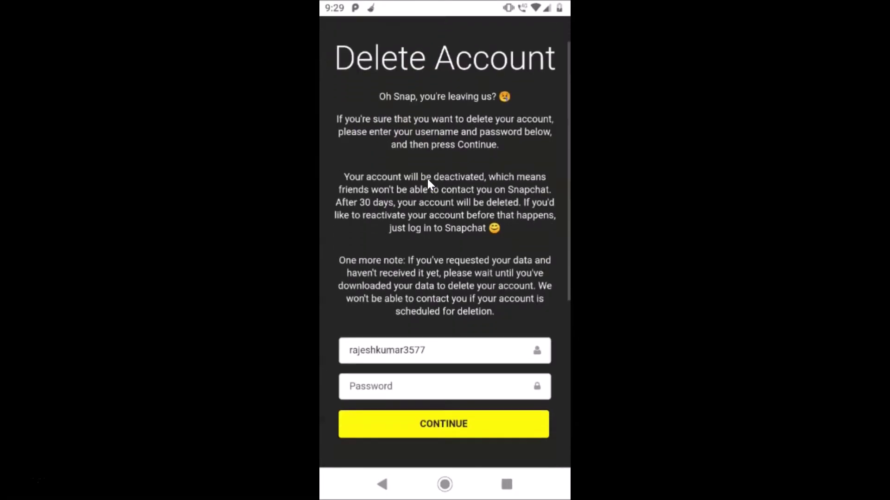
pyautogui.scroll(-1, 428, 179)
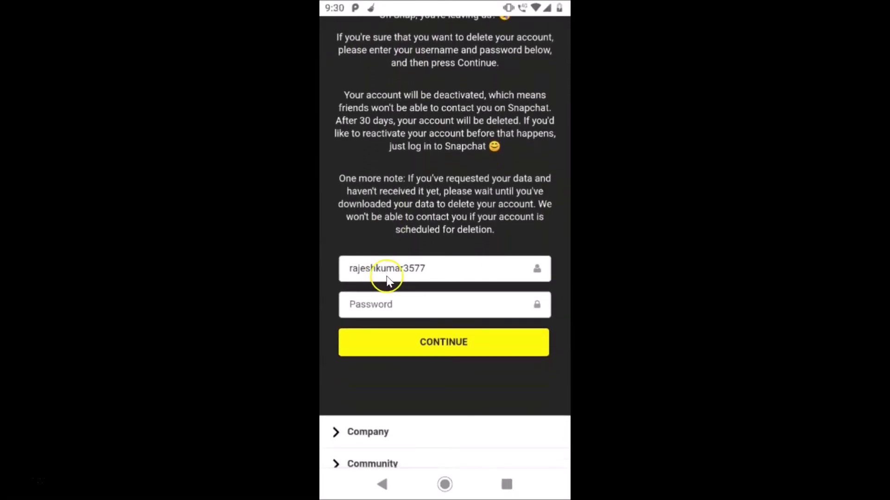
pyautogui.click(397, 304)
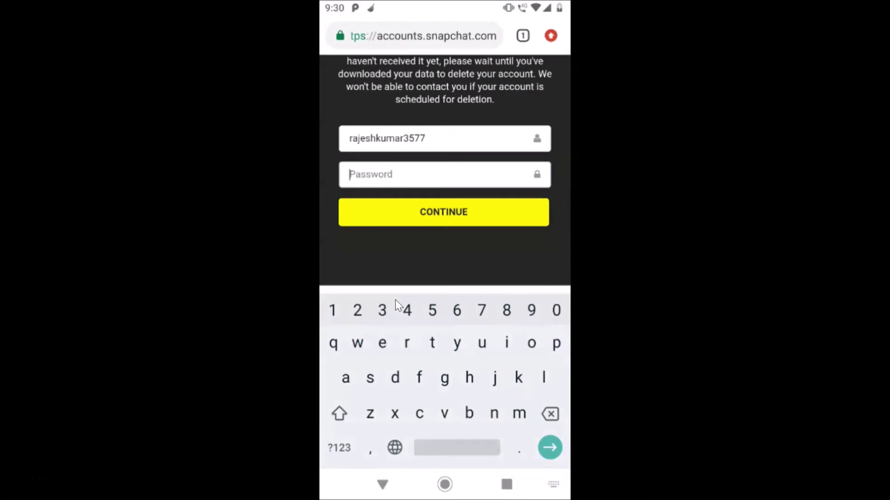
pyautogui.hotkey('ctrl', 'v')
pyautogui.click(446, 212)
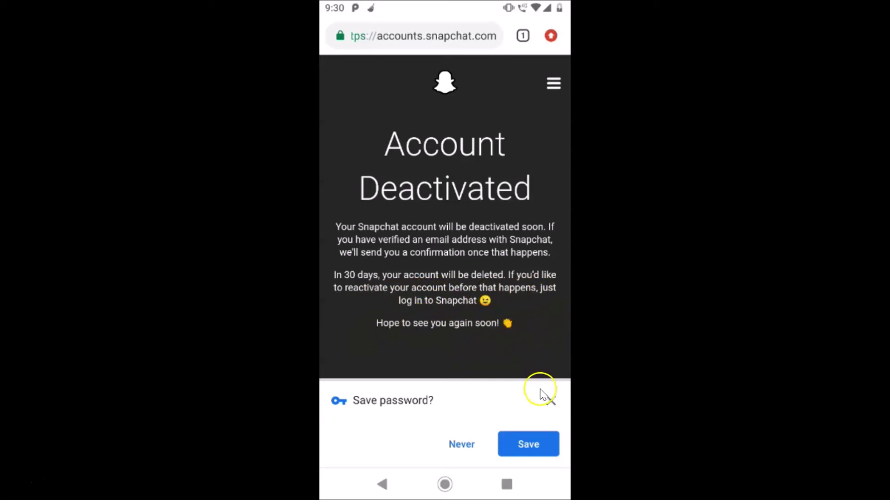
# Dismiss Chrome's Save password? prompt without saving
pyautogui.click(551, 402)
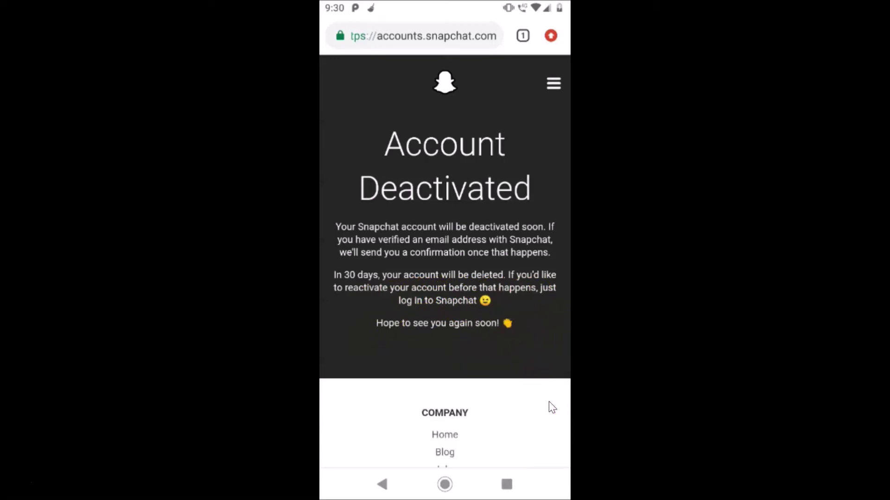
pyautogui.click(486, 261)
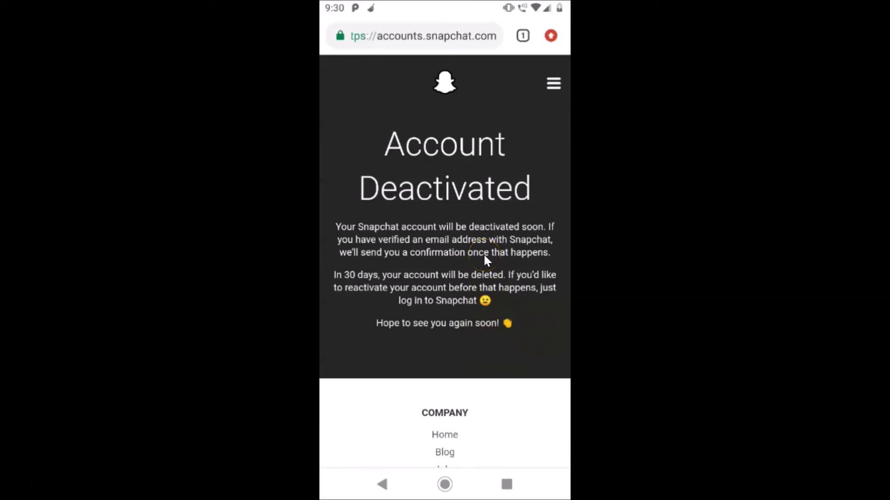